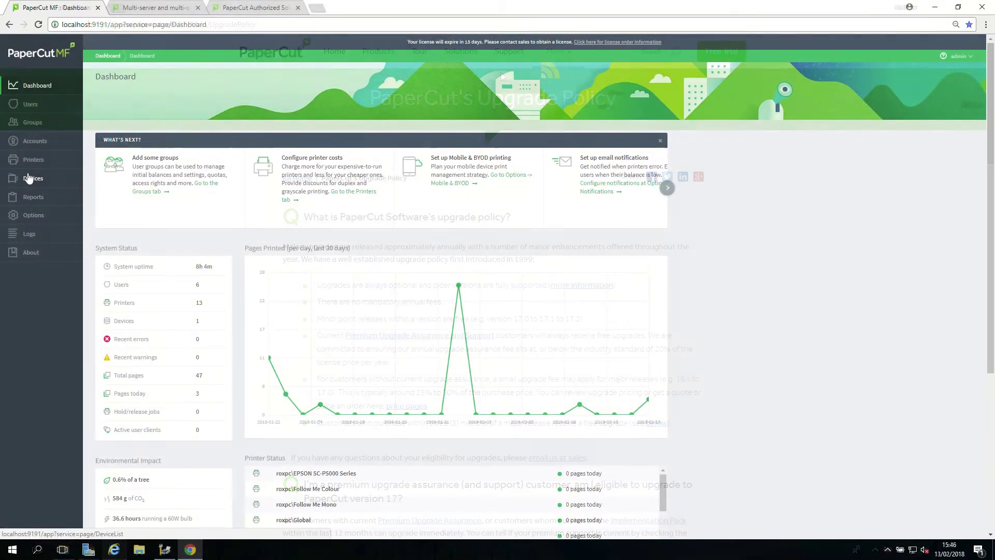
Step: Show the External Device List with the Kyocera (HyPAS) device
left_click(32, 178)
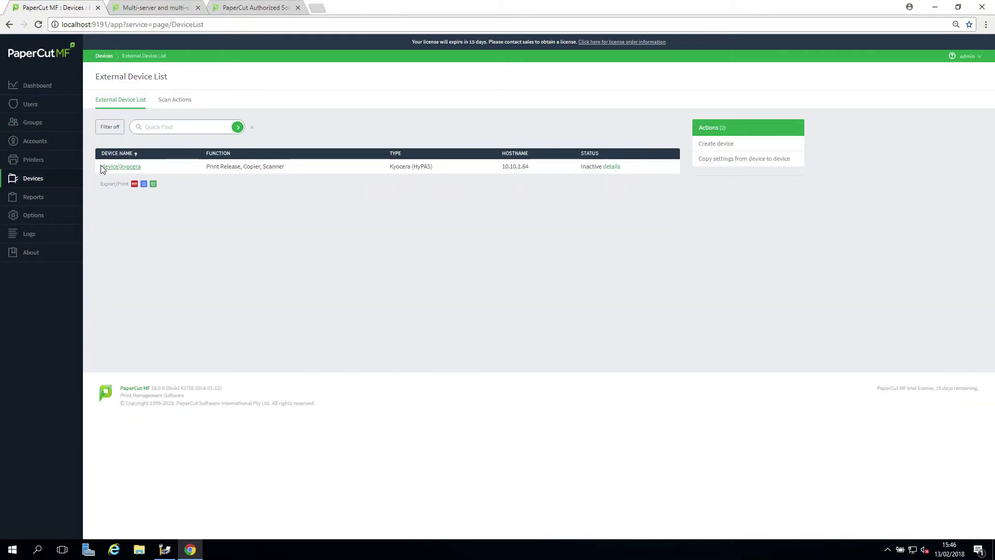
left_click_drag(101, 166, 424, 277)
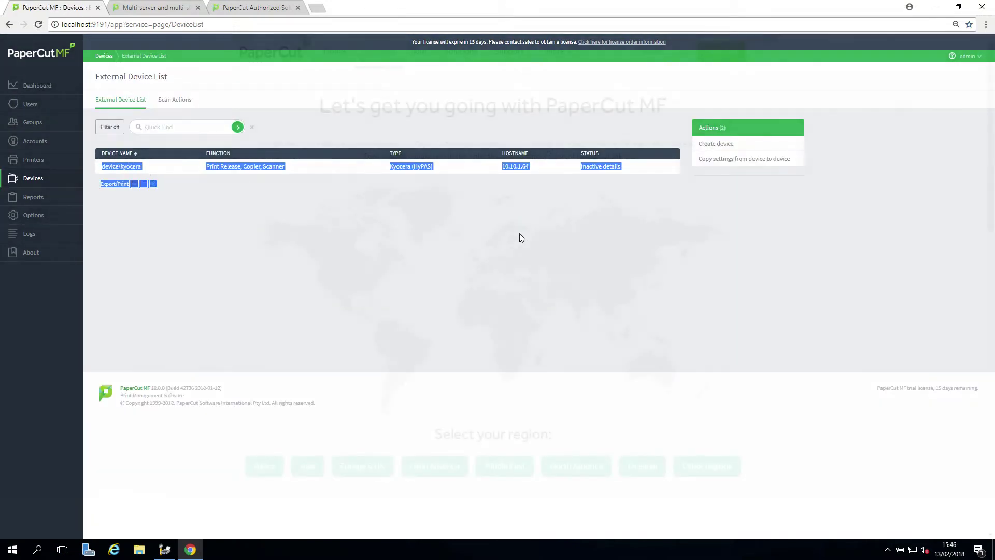
Step: Read the Authorized Solution Centers text, then scroll down the reseller information and back up
left_click_drag(727, 148, 674, 159)
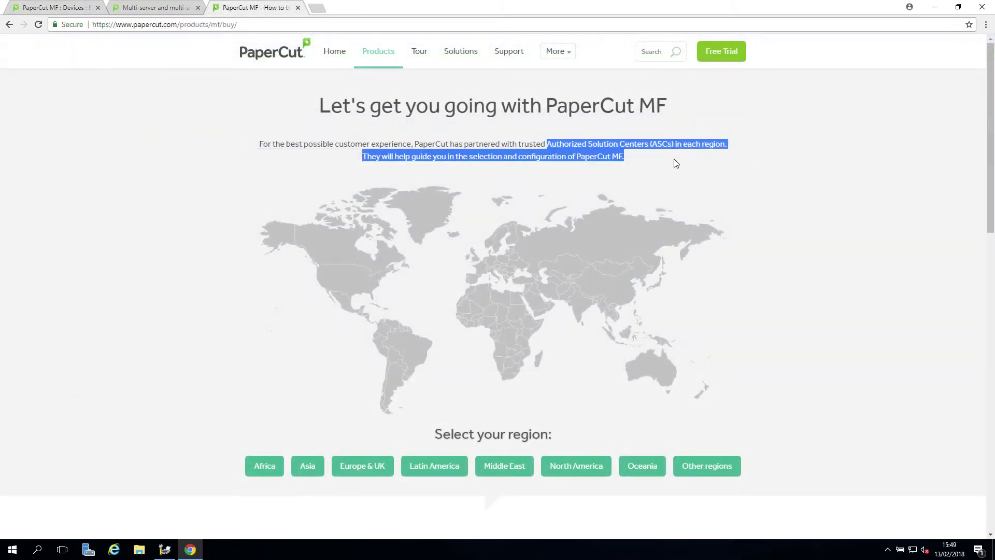
left_click(670, 159)
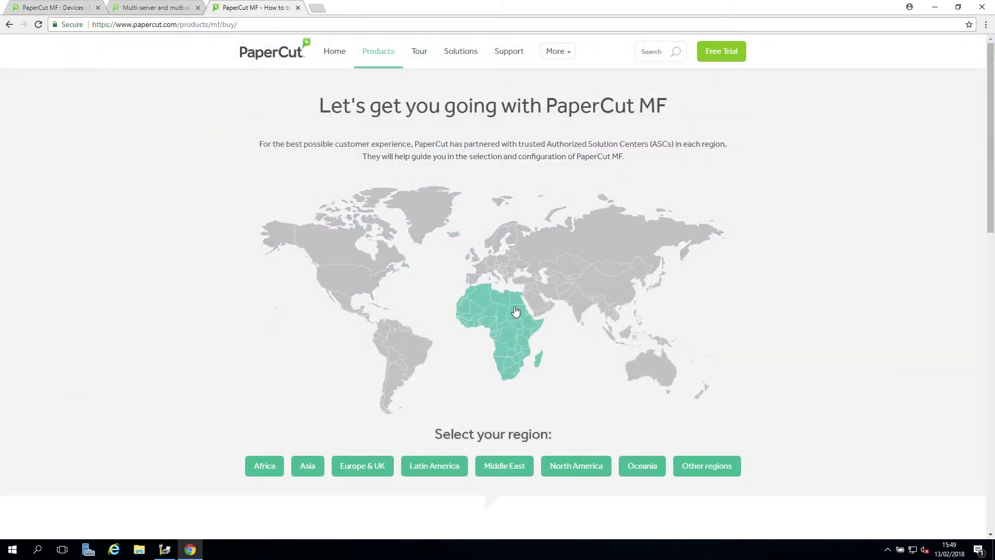
scroll(821, 314, "down", 1)
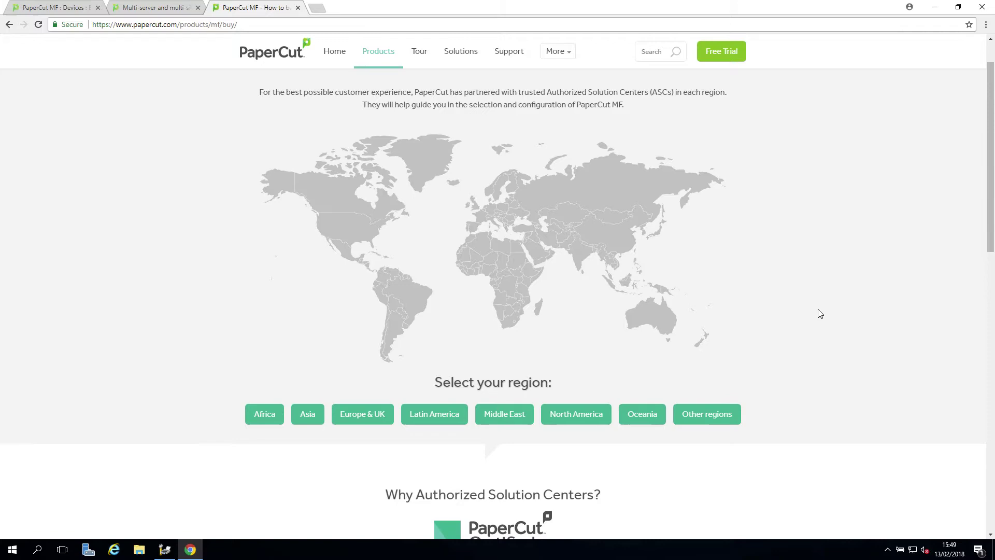
scroll(821, 314, "down", 1)
scroll(820, 314, "down", 5)
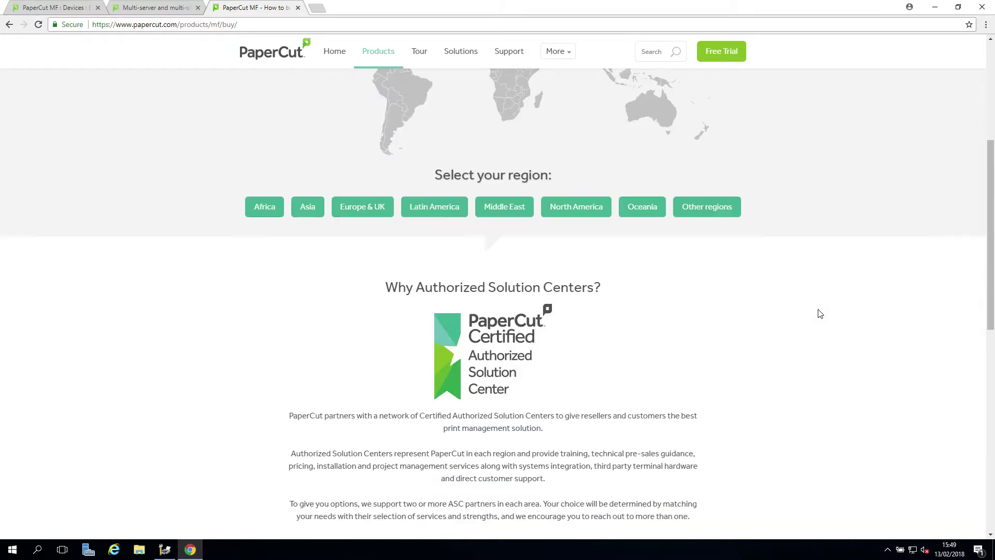
scroll(821, 313, "down", 1)
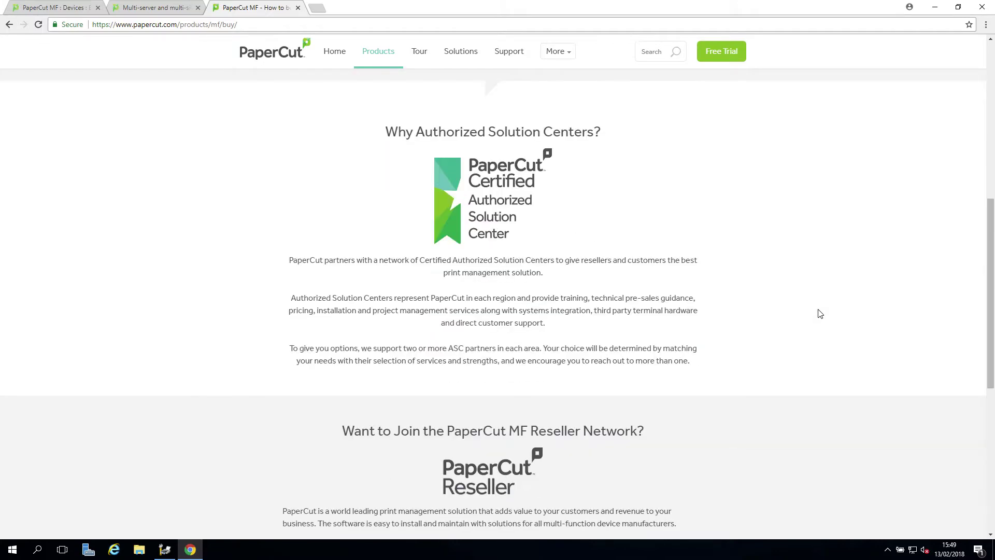
scroll(821, 314, "down", 3)
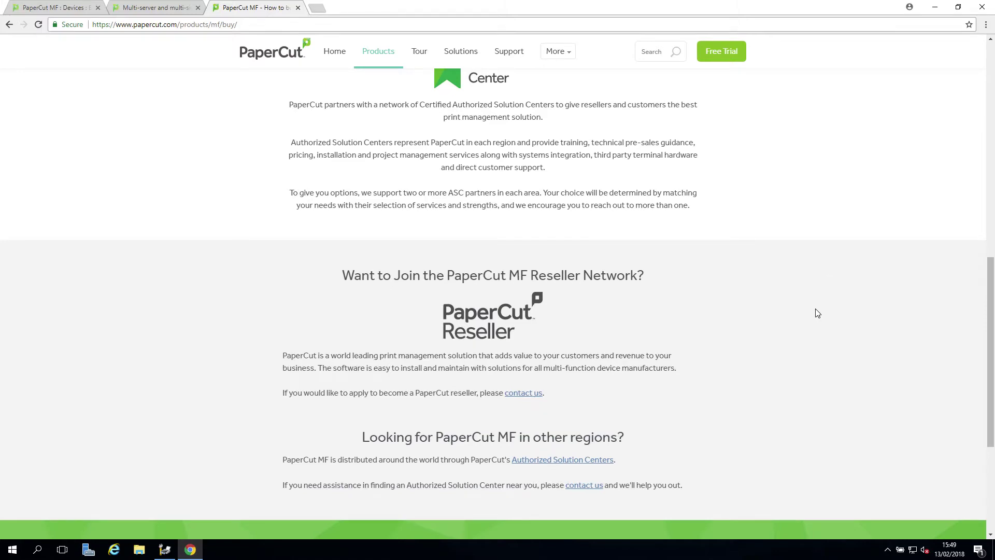
scroll(818, 313, "up", 1)
scroll(818, 313, "up", 3)
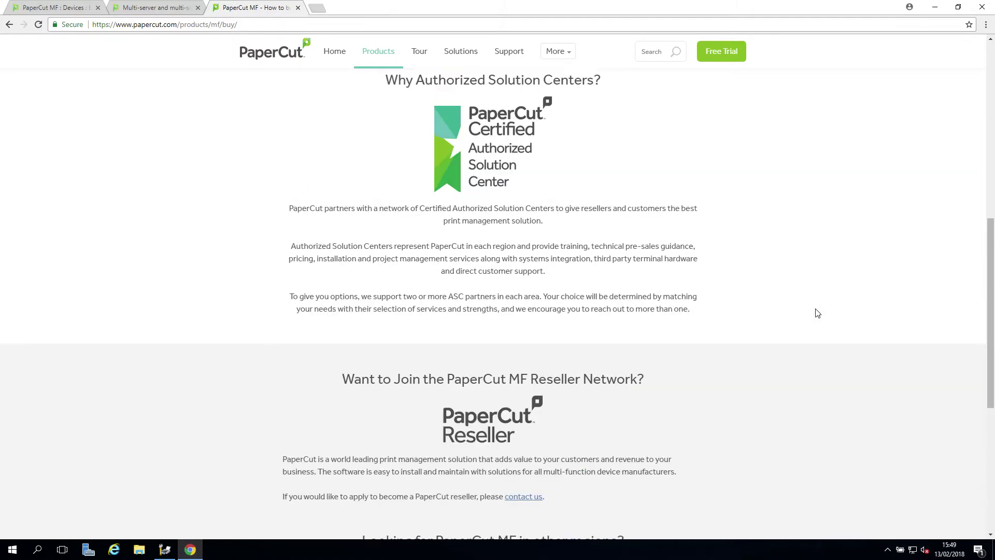
scroll(817, 313, "up", 6)
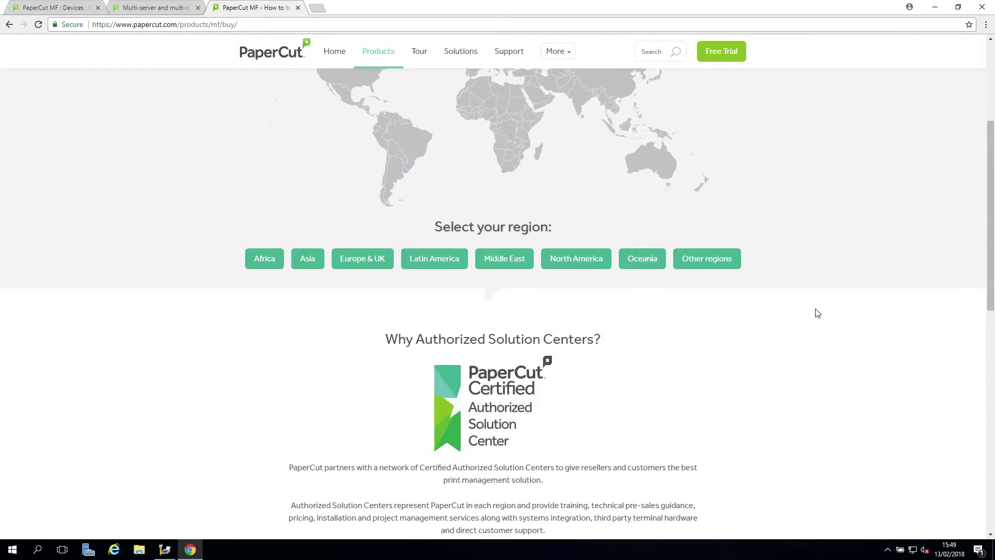
scroll(817, 313, "up", 1)
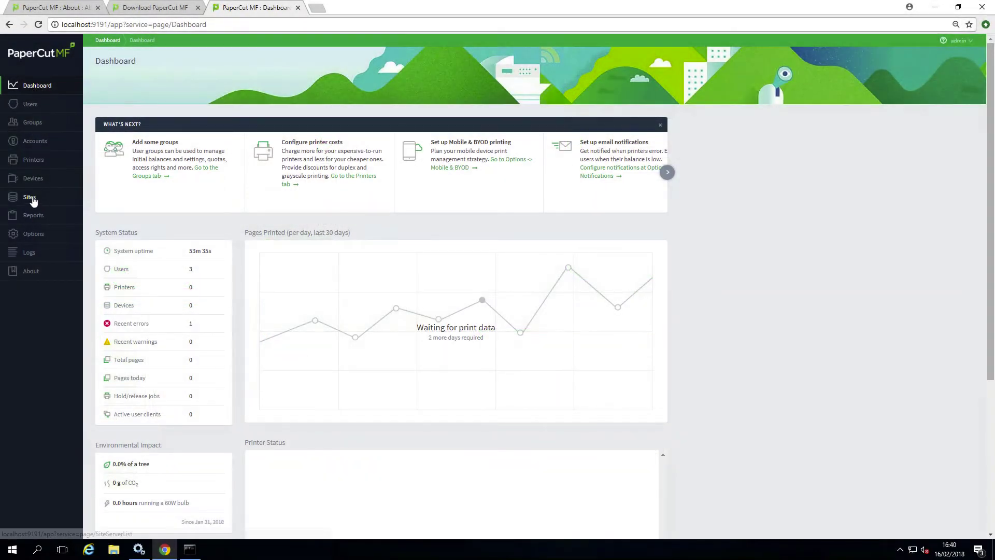
Step: Review the site servers list and note the offline site's status and name
left_click(35, 198)
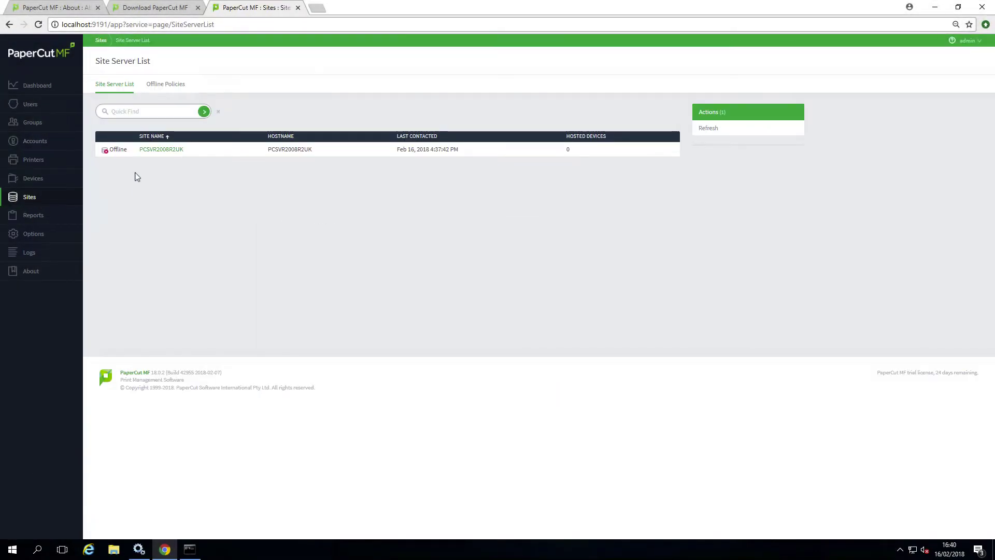
left_click_drag(110, 154, 182, 155)
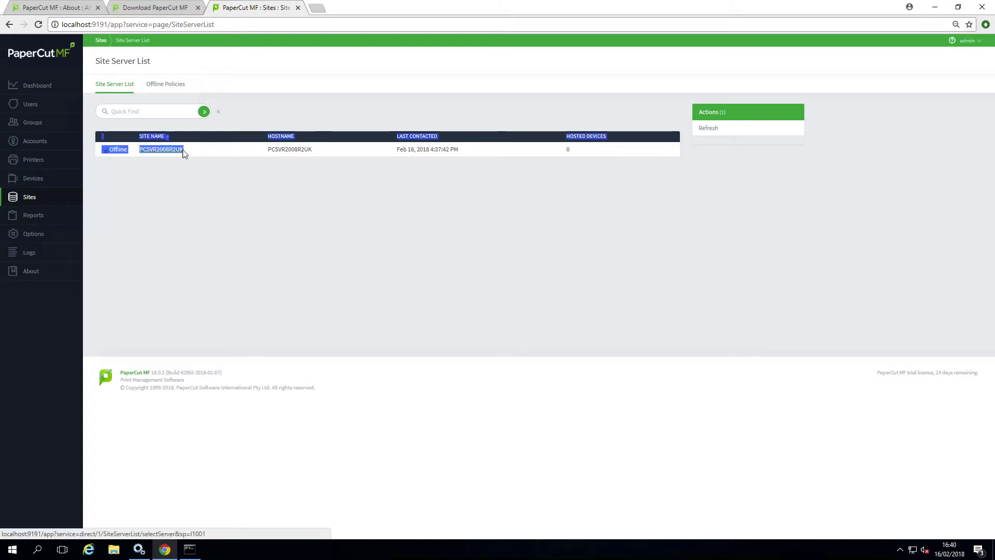
left_click(217, 186)
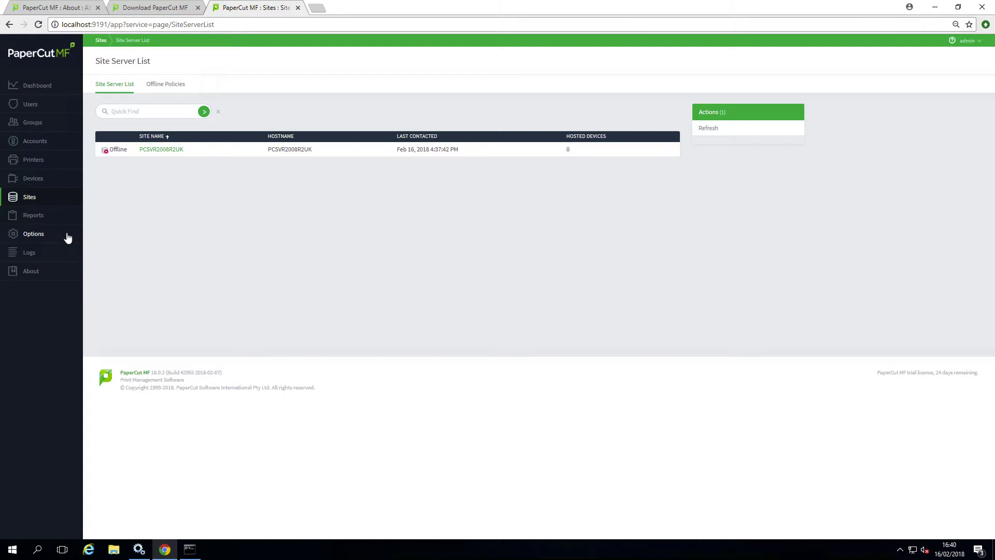
Step: Start an immediate database export from Options > Backups
left_click(34, 236)
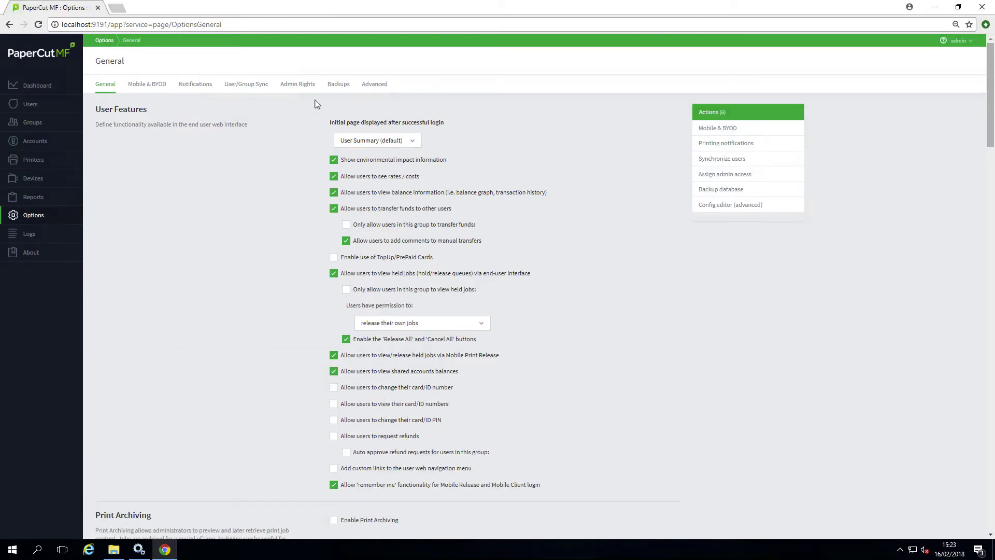
left_click(338, 87)
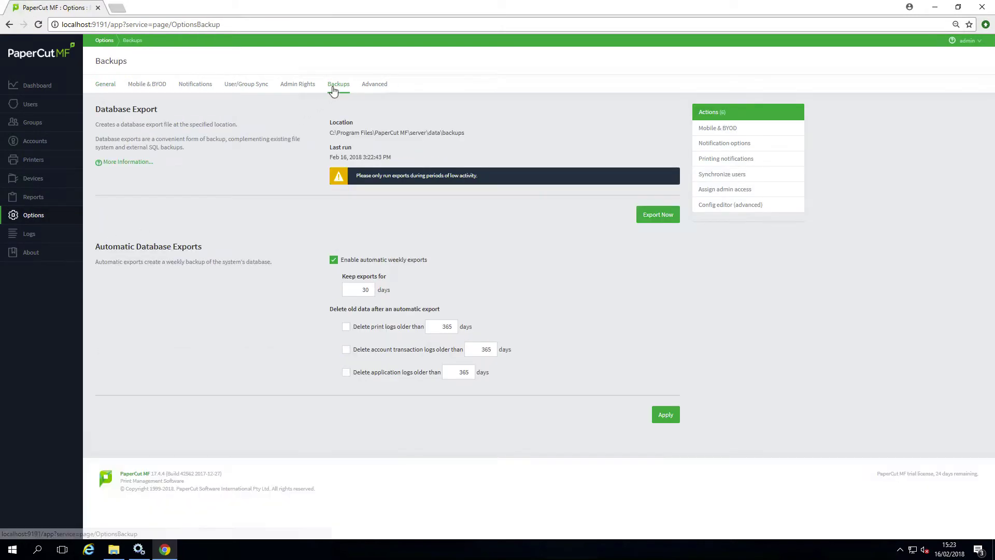
left_click(653, 223)
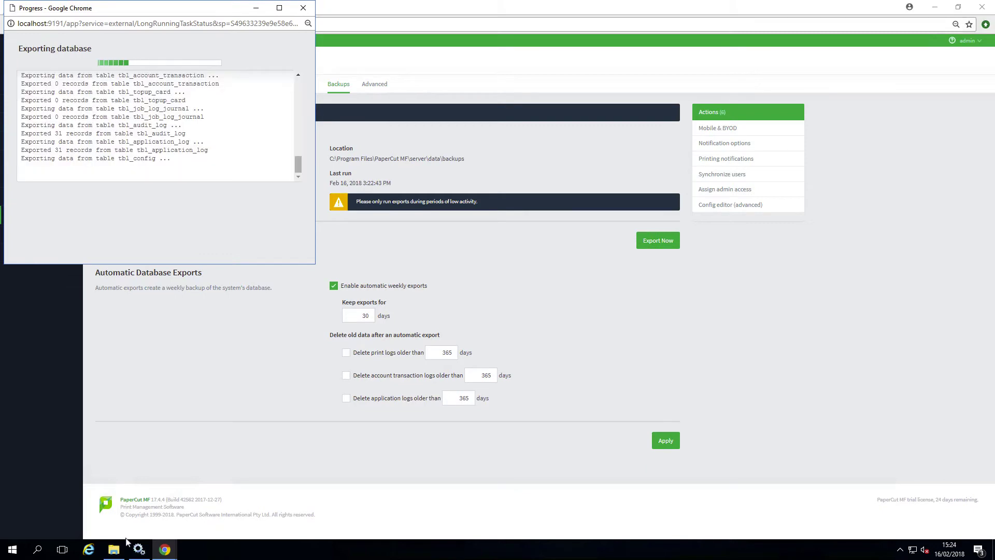
Step: Copy C:\Program Files\PaperCut MF, then check for updates and see 18.0.2 available over 17.4.4
left_click(115, 549)
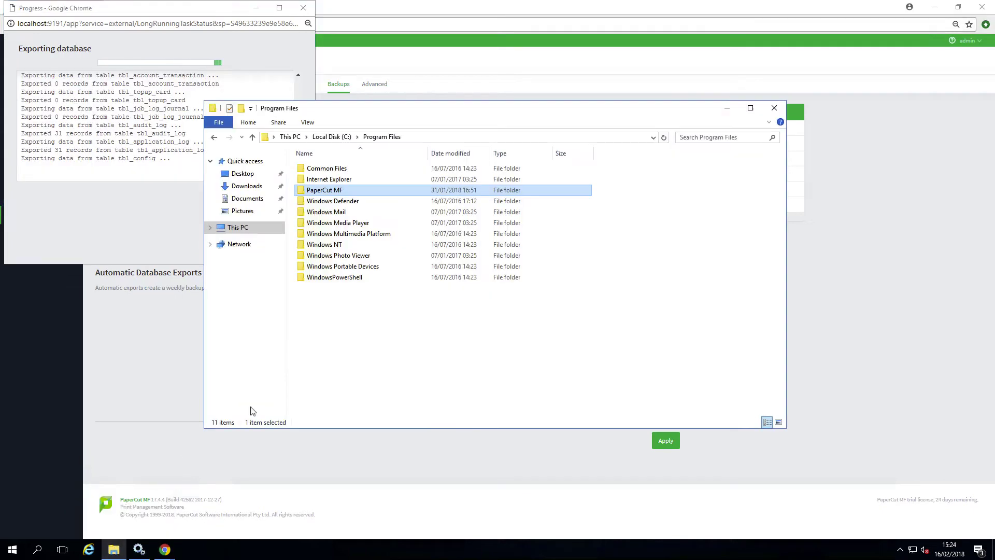
left_click(254, 227)
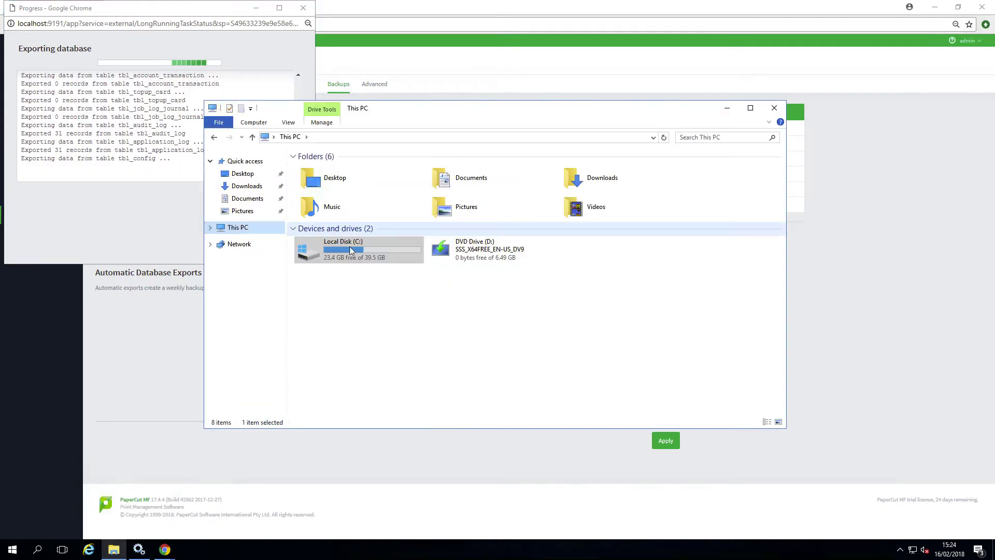
double_click(349, 248)
double_click(332, 179)
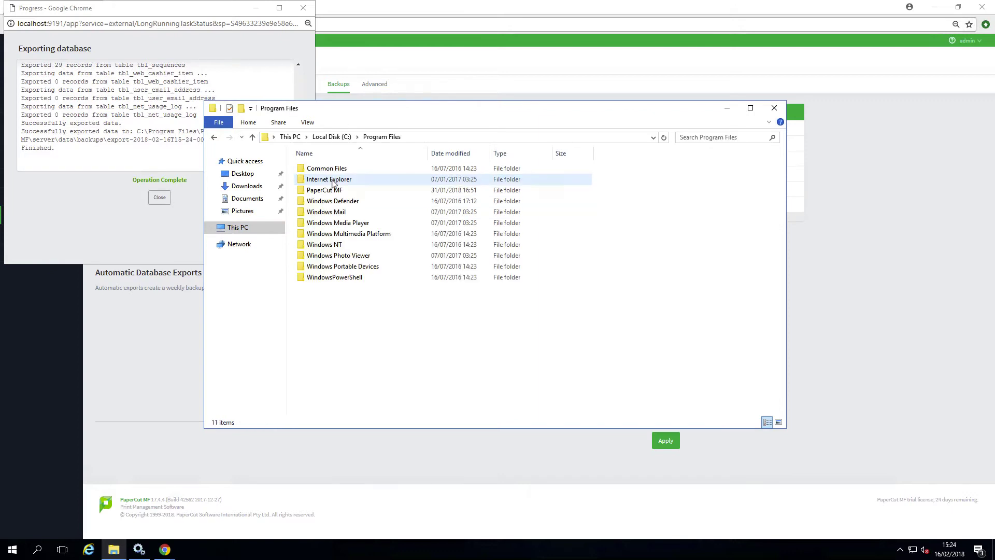
left_click(340, 191)
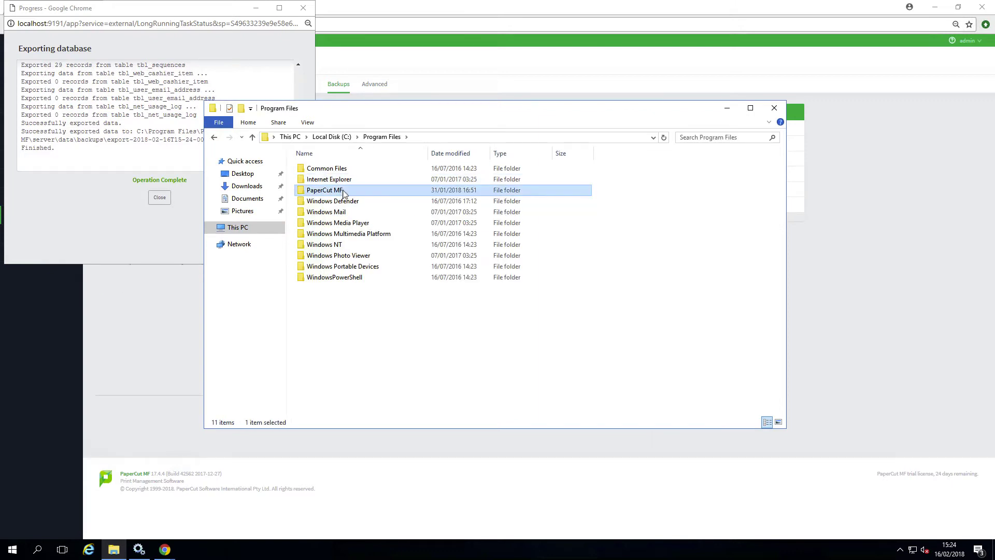
right_click(344, 193)
left_click(392, 327)
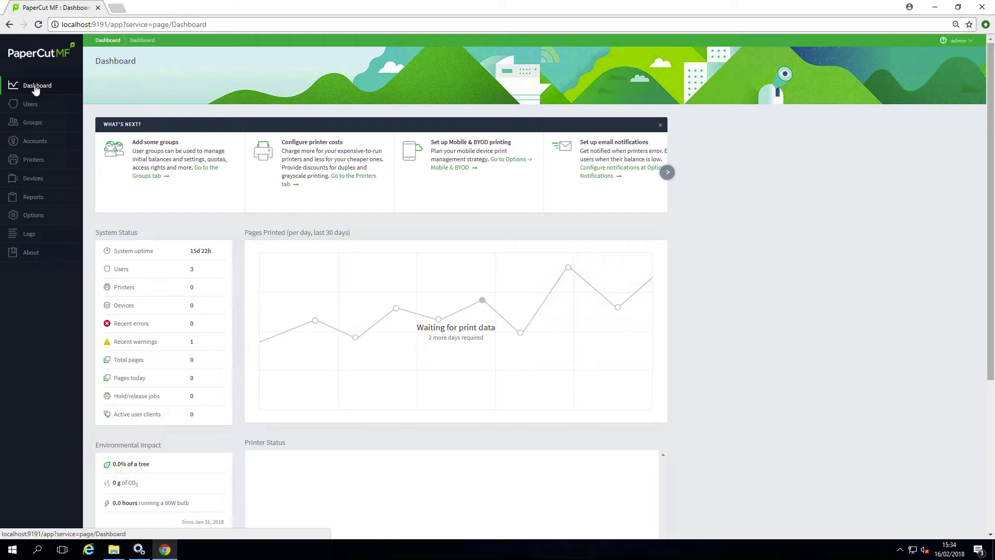
left_click(40, 254)
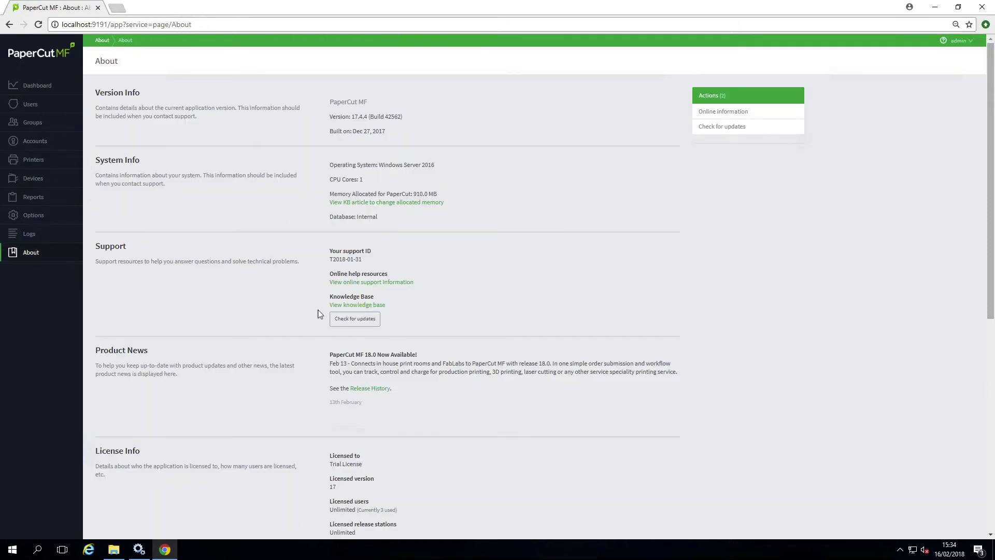
left_click(355, 320)
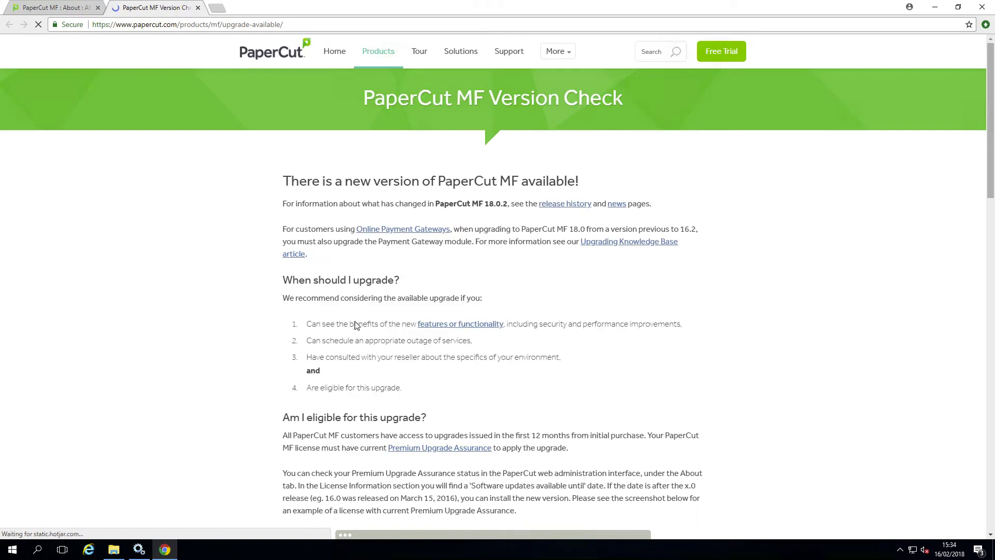
Step: Download the Windows (32-bit and 64-bit) installer pcmf-setup-18.0.2.exe
scroll(358, 324, "down", 12)
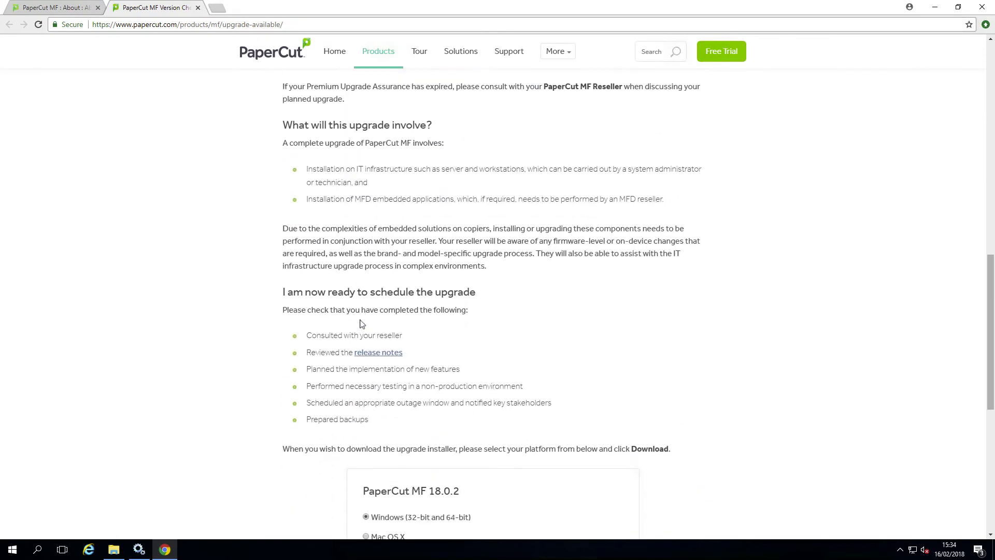
scroll(361, 324, "down", 6)
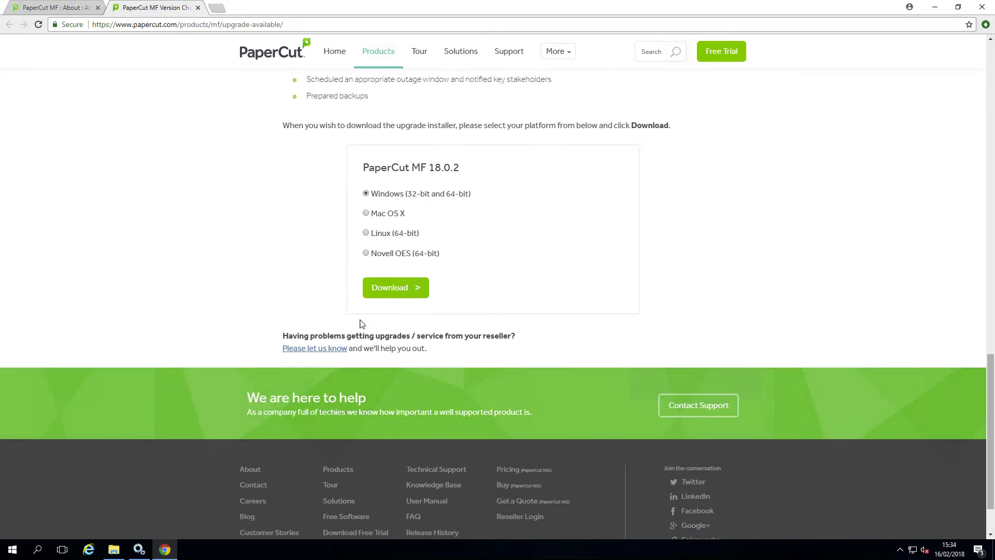
left_click(396, 286)
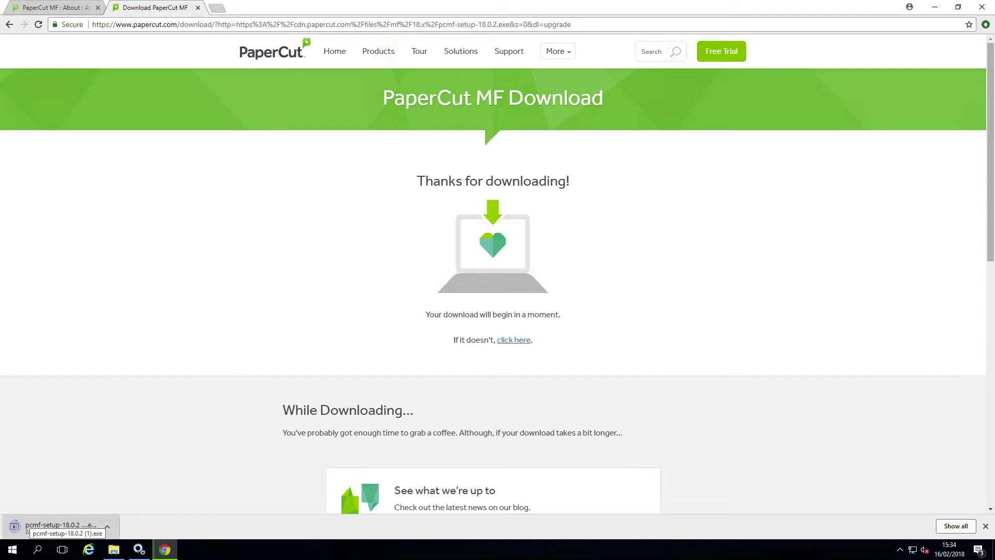
Step: Stop the PaperCut Application Server service in Services and select the PaperCut Web Print Server
left_click(140, 551)
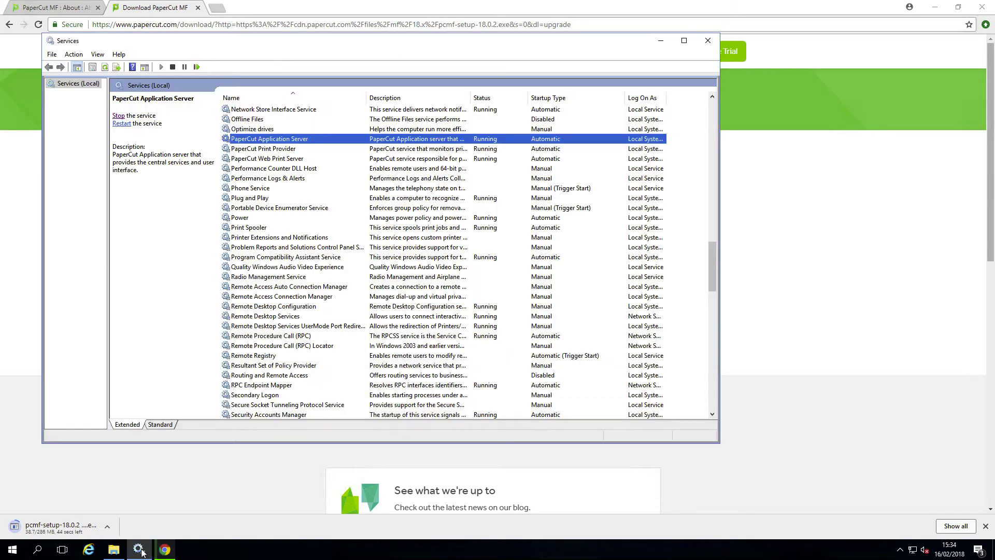
left_click(306, 149)
left_click(306, 140)
left_click(306, 149)
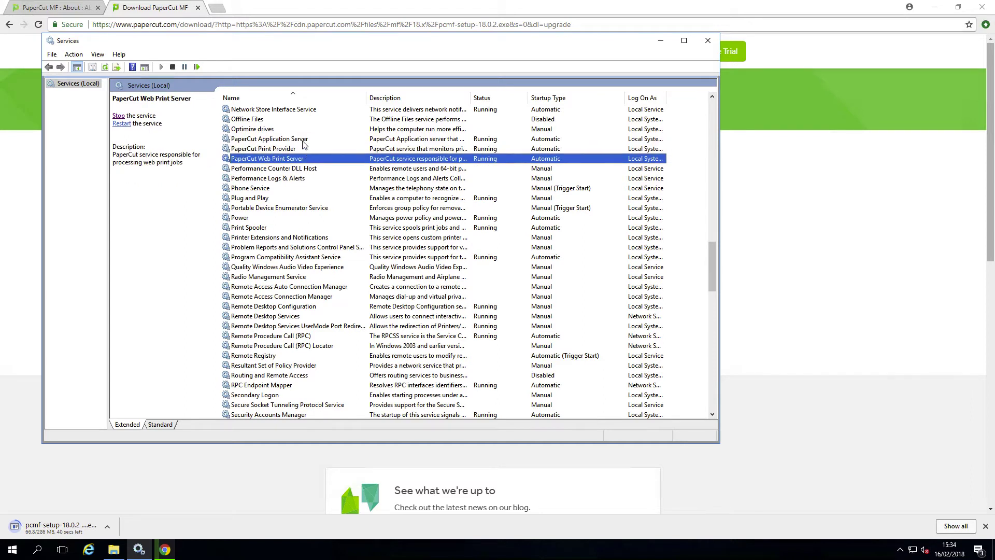
left_click(304, 140)
left_click(119, 116)
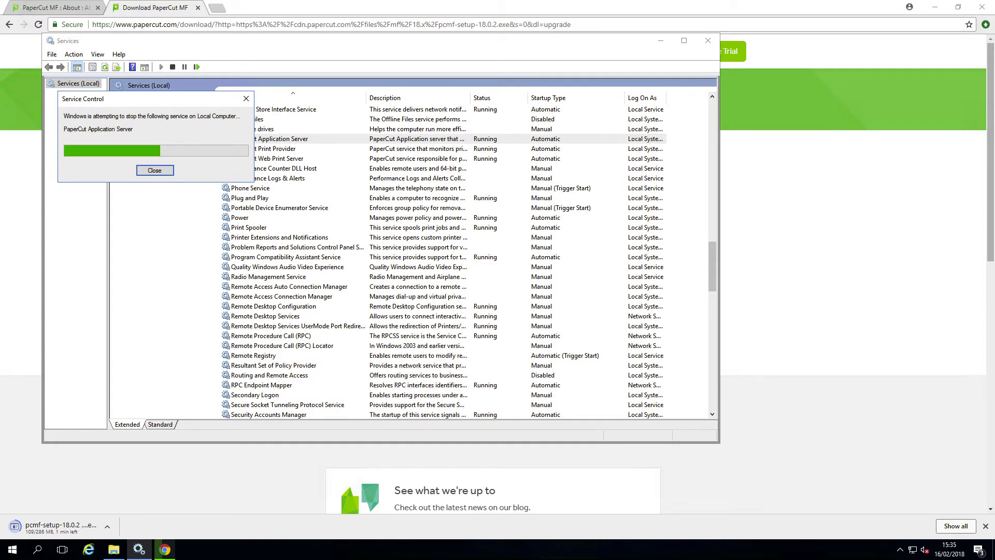
left_click(313, 160)
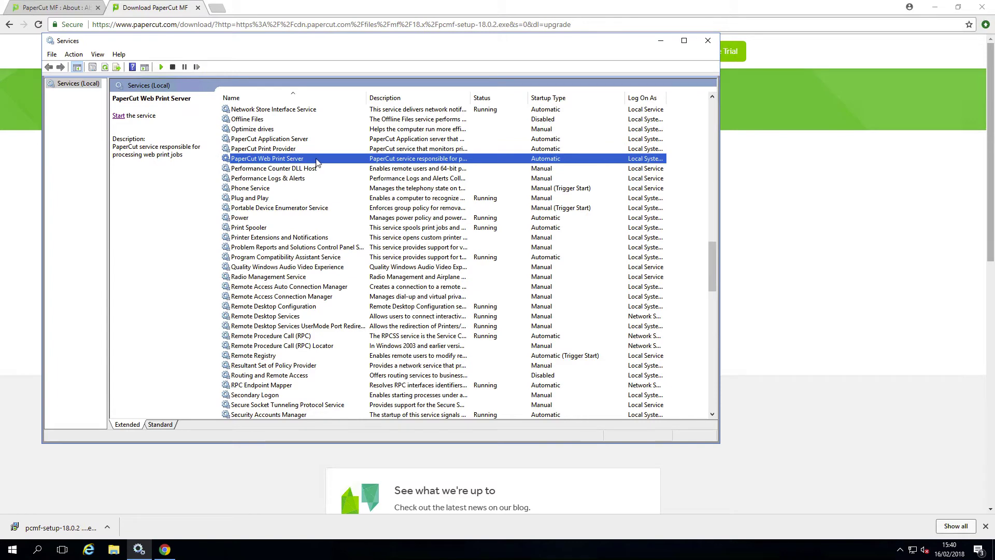
Step: Run the 18.0.2 installer with Standard installation (primary server), answering No to the VM prompt
left_click(57, 527)
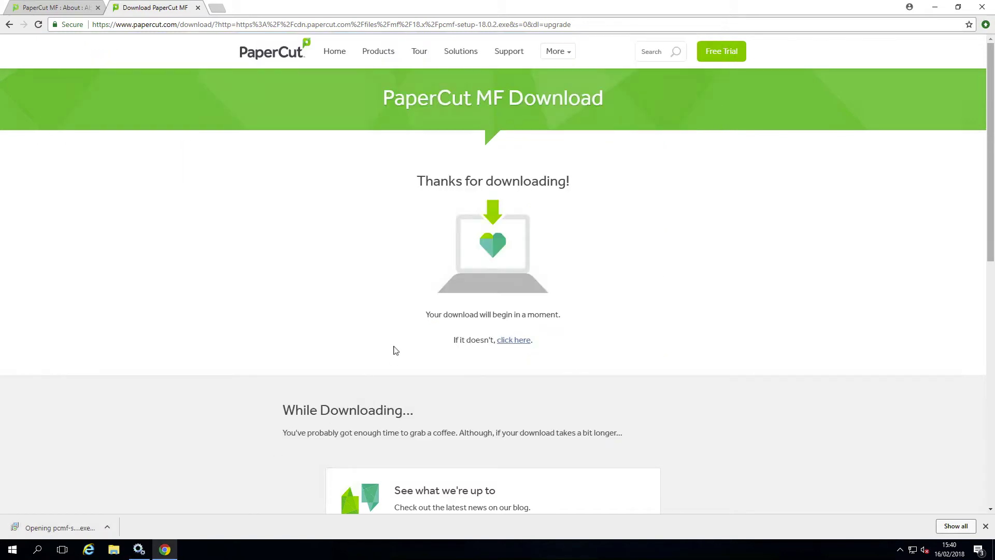
left_click(429, 328)
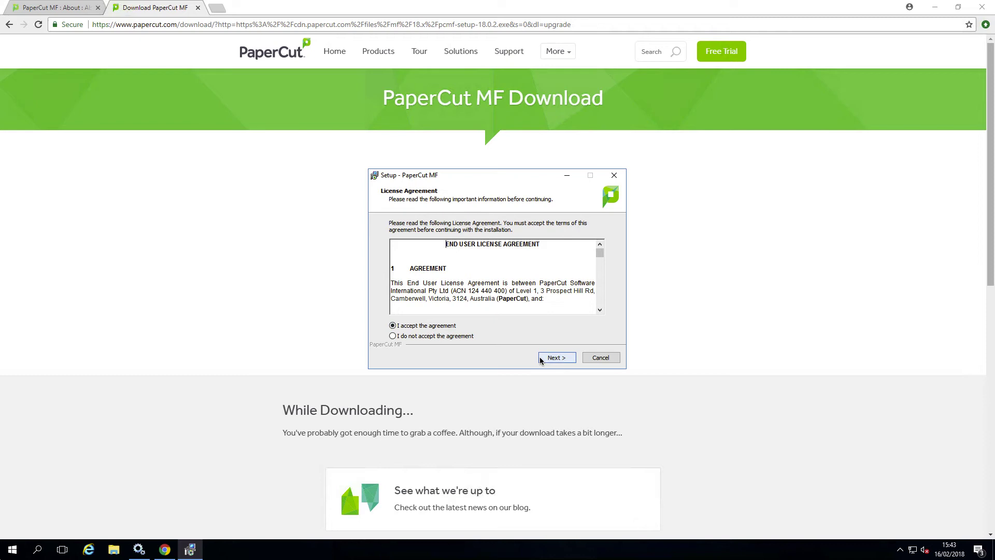
left_click(559, 360)
left_click(559, 360)
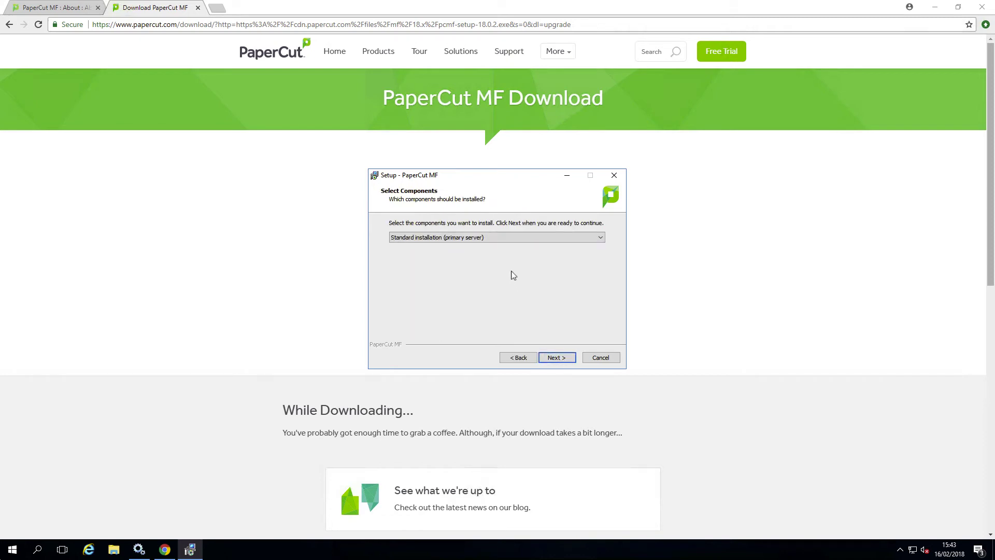
left_click(493, 237)
left_click(497, 248)
left_click(570, 358)
left_click(570, 357)
left_click(582, 335)
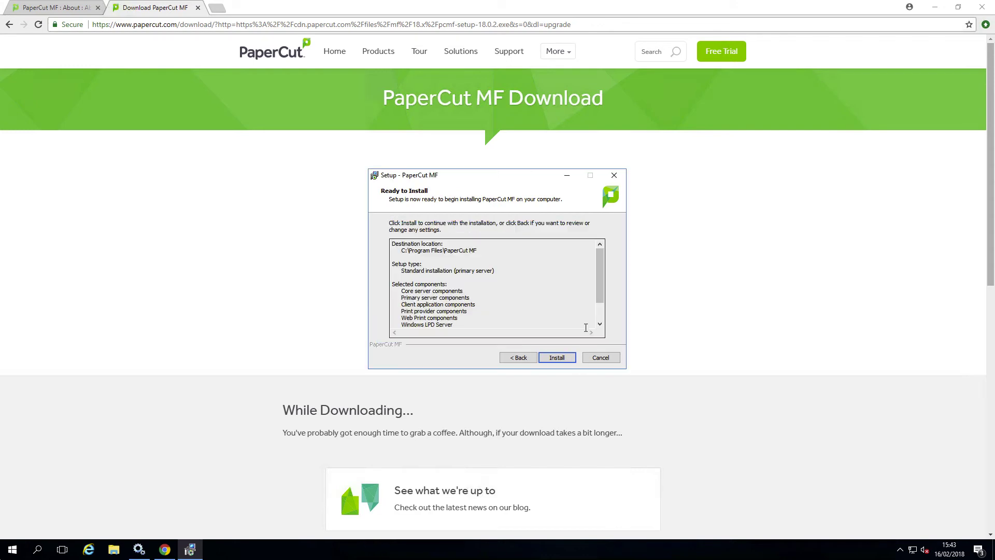
left_click(572, 356)
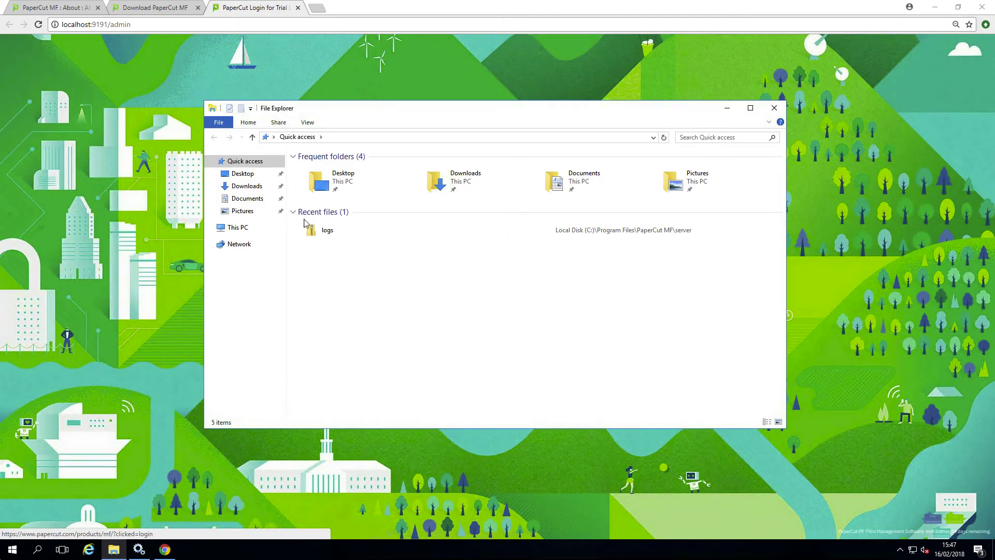
Step: Run pcmf-setup-18.0.2 from Downloads, accept the license, and reach the installation type list
left_click(253, 187)
left_click(347, 170)
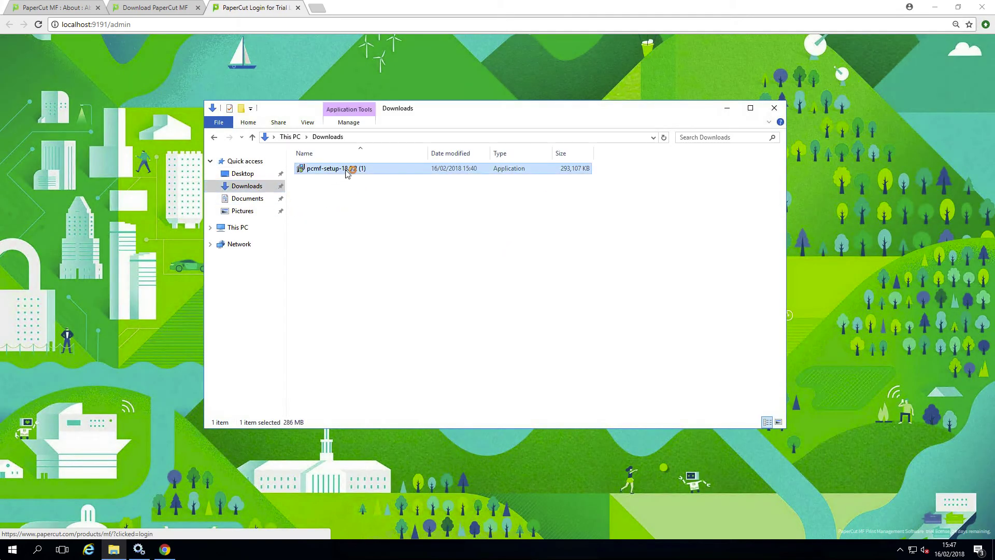
left_click(489, 287)
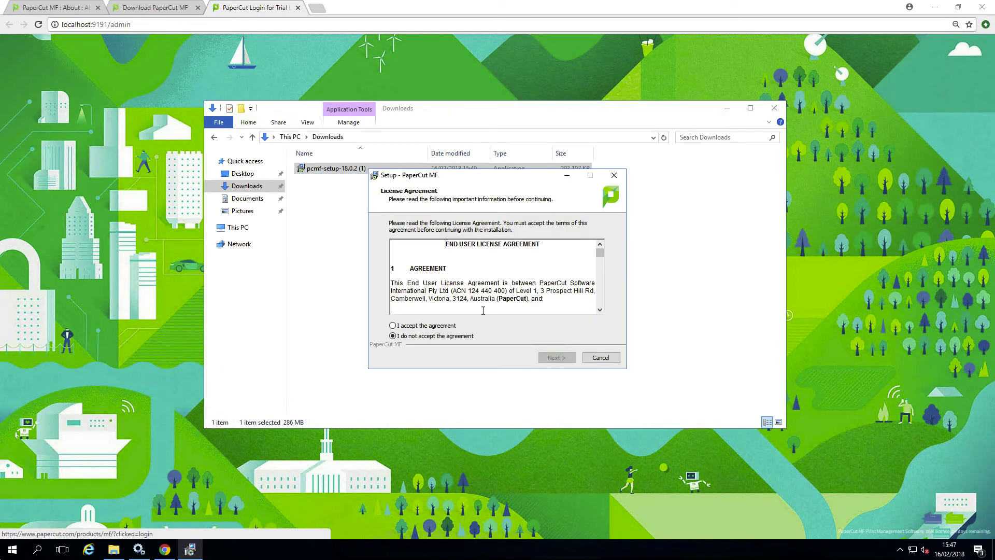
left_click(421, 326)
left_click(542, 358)
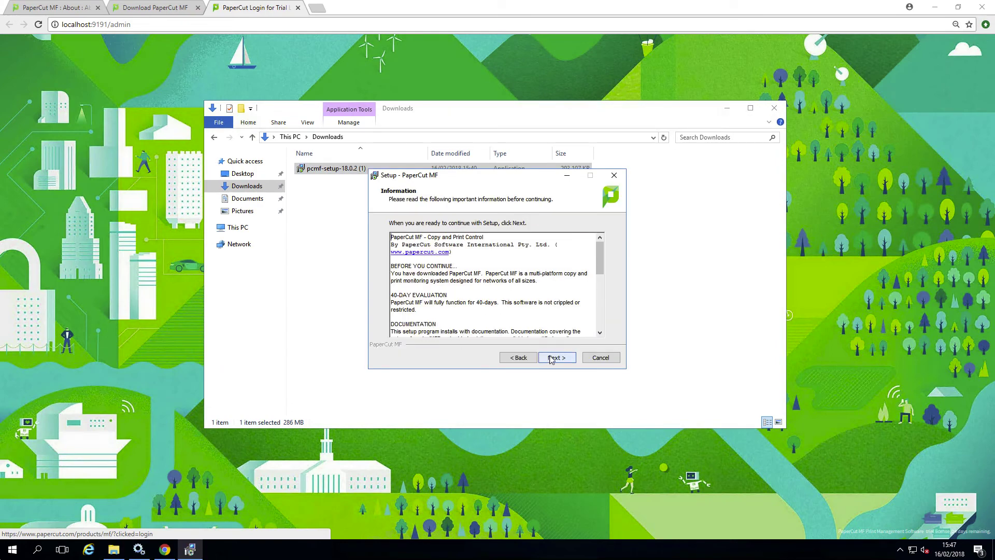
left_click(552, 358)
left_click(477, 238)
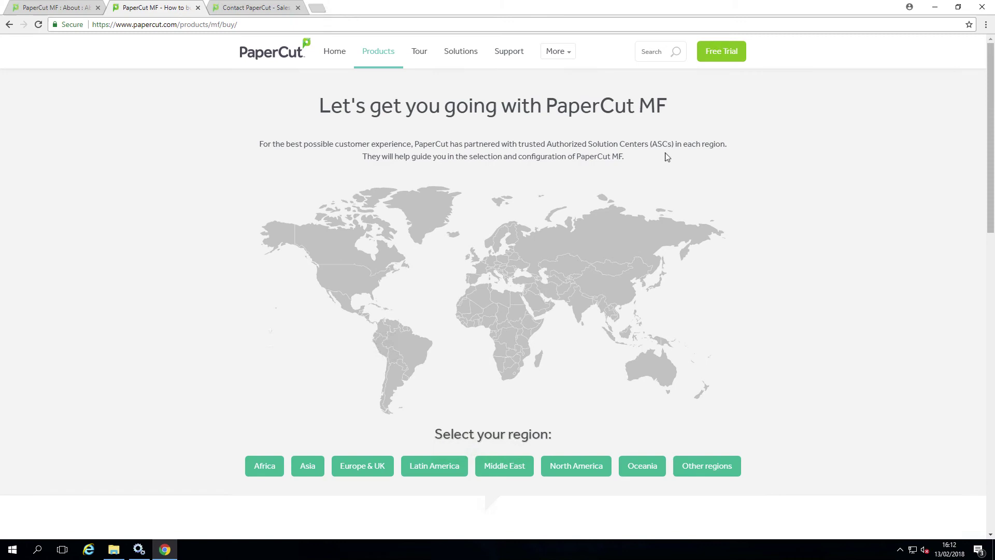
Step: Skim the Authorized Solution Centers text, then switch to the Contact PaperCut page
left_click_drag(678, 145, 475, 146)
scroll(451, 221, "down", 10)
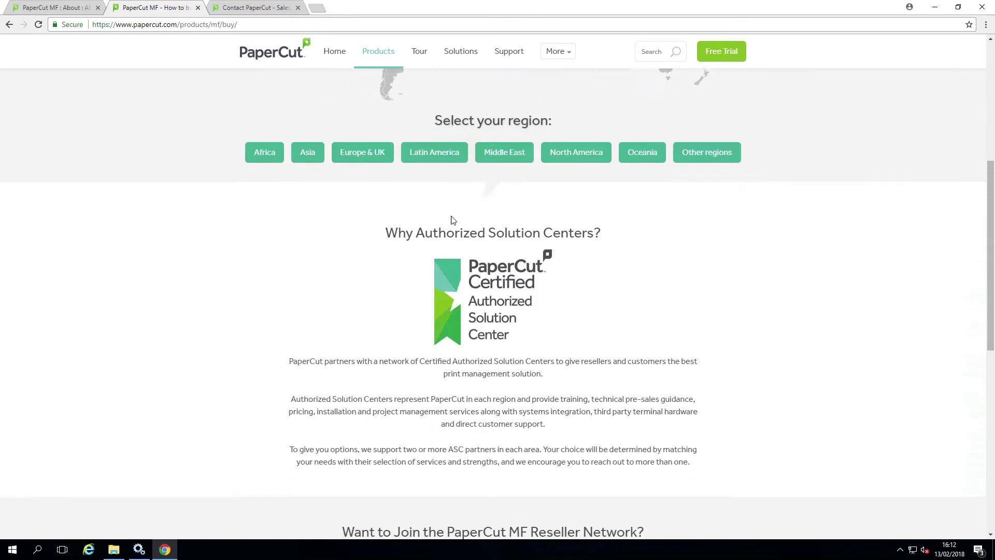
scroll(443, 215, "up", 1)
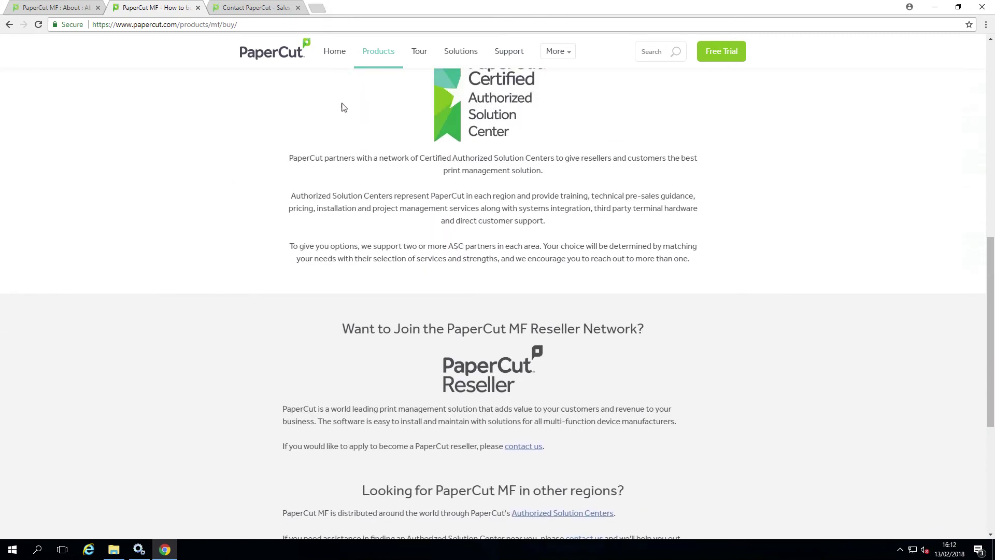
left_click(262, 11)
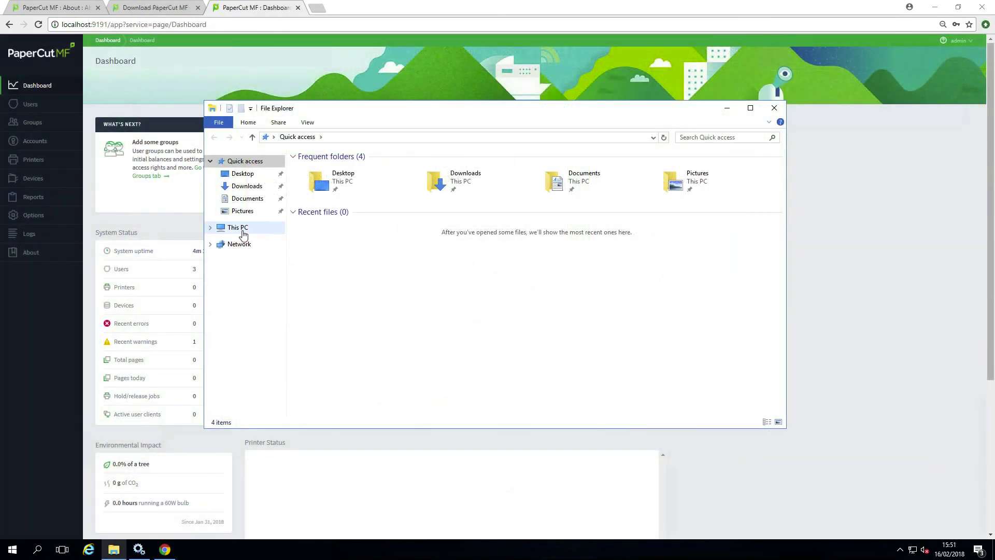
Step: Navigate to C:\Program Files\PaperCut MF\server
left_click(240, 228)
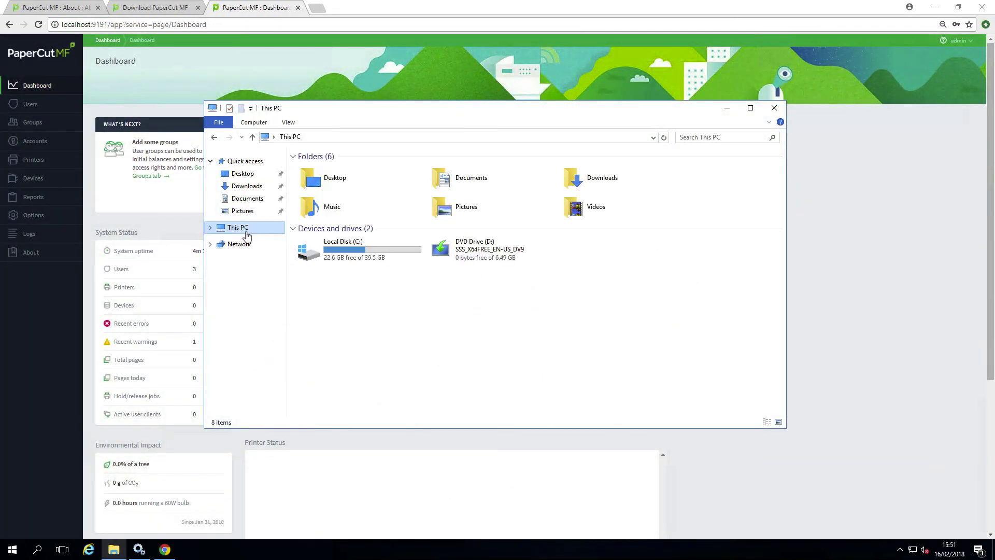
double_click(350, 256)
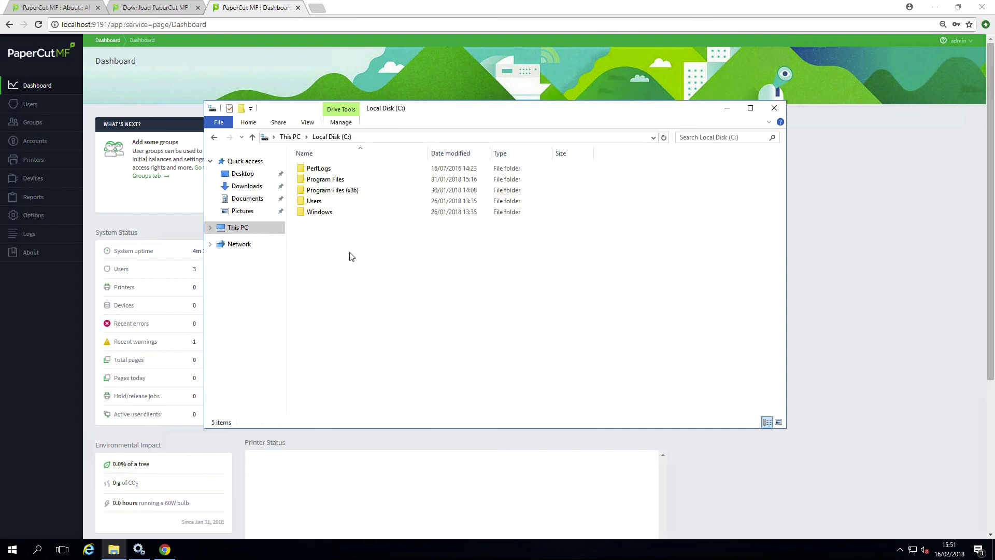
double_click(337, 179)
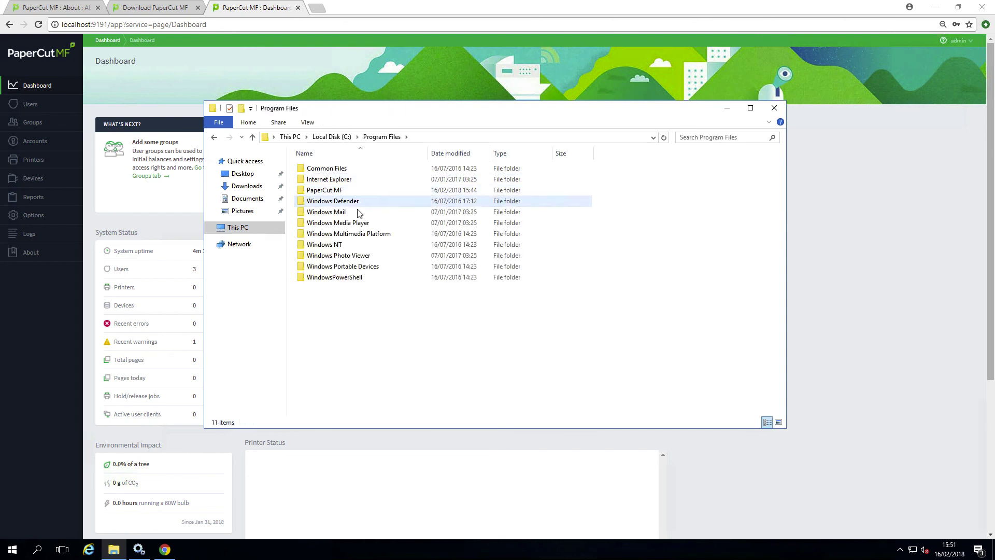
double_click(343, 191)
double_click(334, 214)
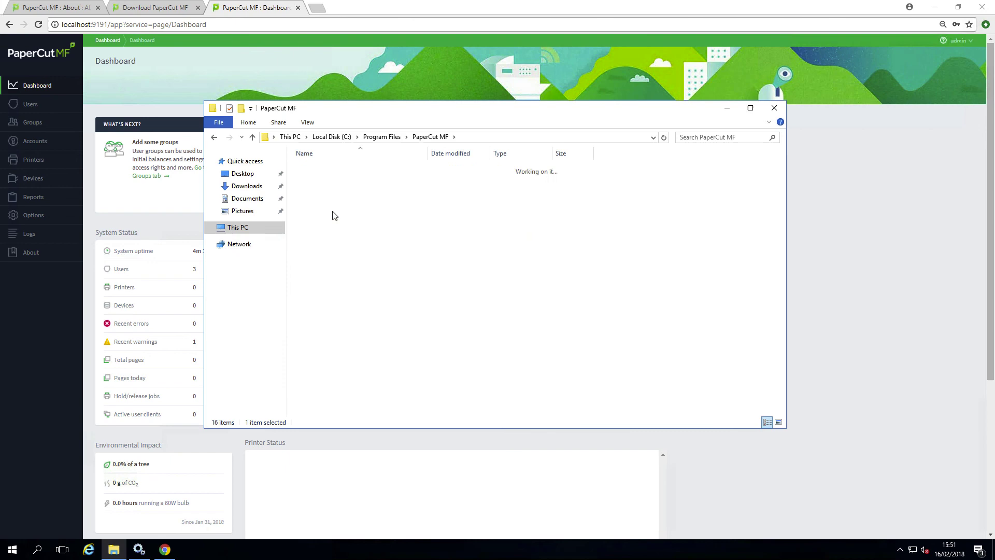
Step: Send the logs folder to a compressed zipped folder named logs
left_click(327, 238)
right_click(328, 239)
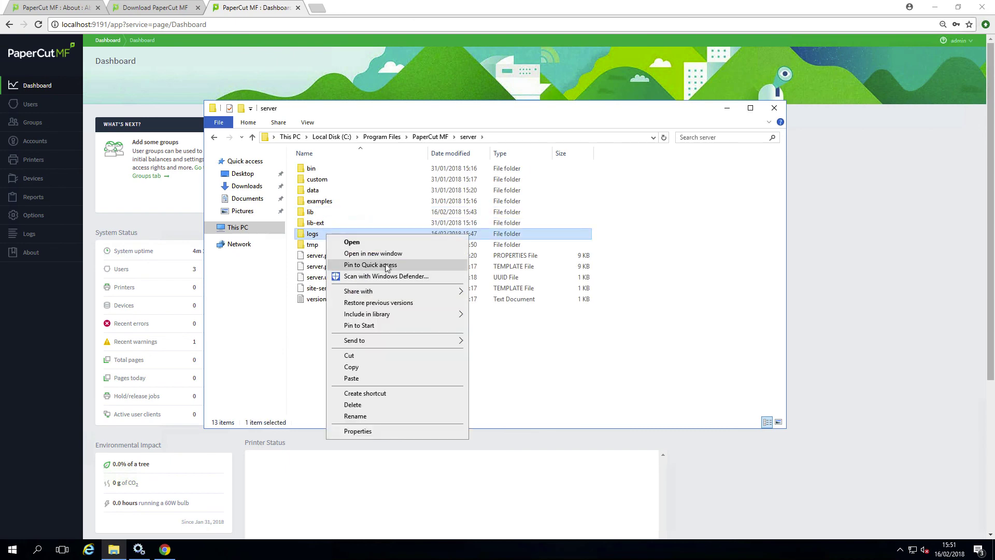
mouse_move(391, 346)
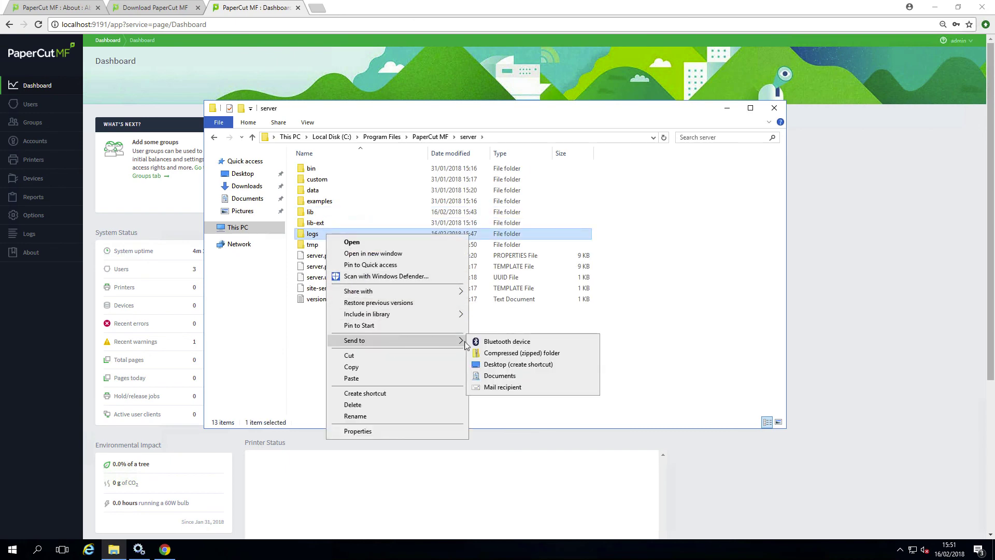
left_click(534, 353)
key("Return")
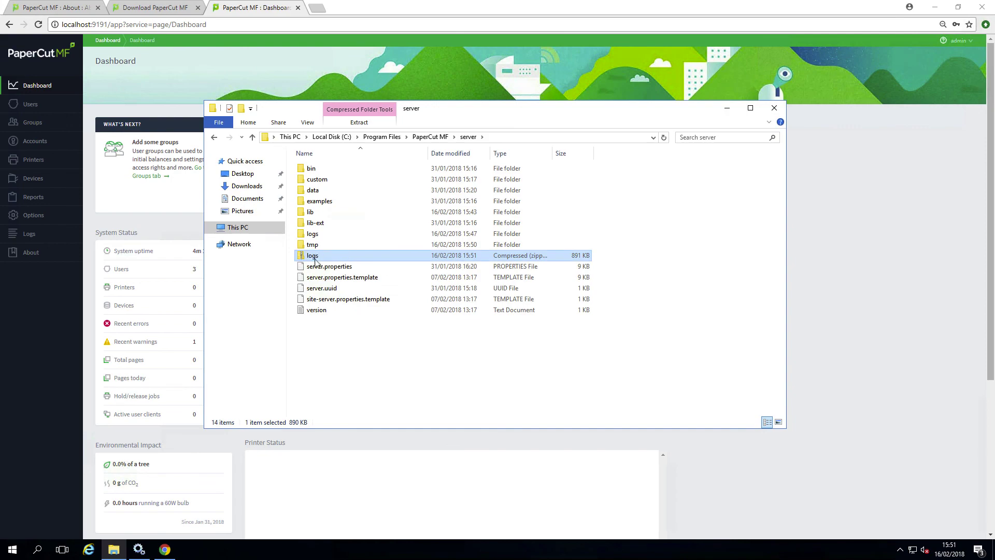